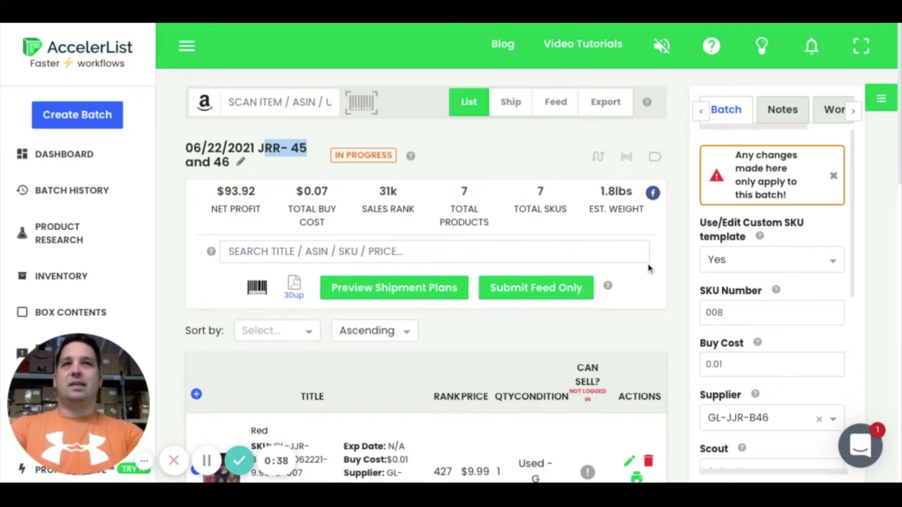
Examine the batch settings, from the custom SKU template, buy cost and supplier through quantity, dates, tax code and price limits.
scroll(649, 269, down, 5)
scroll(649, 269, up, 5)
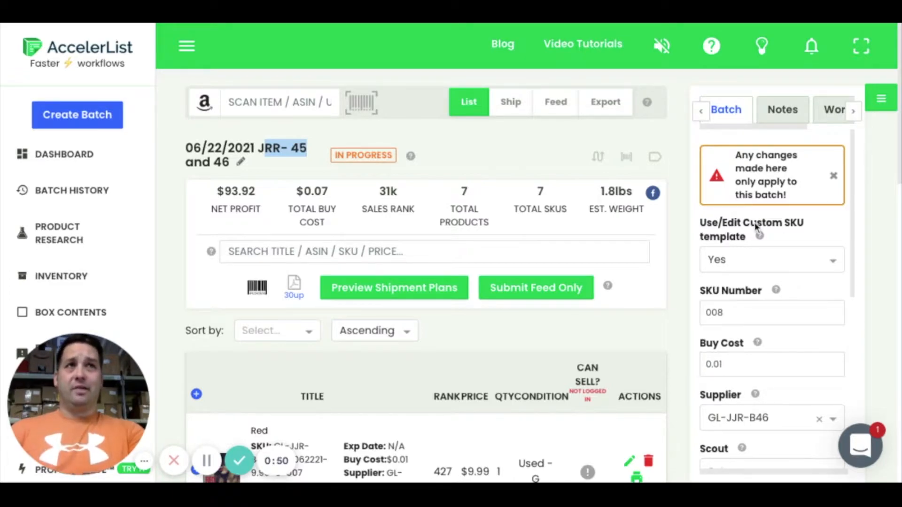
click(738, 113)
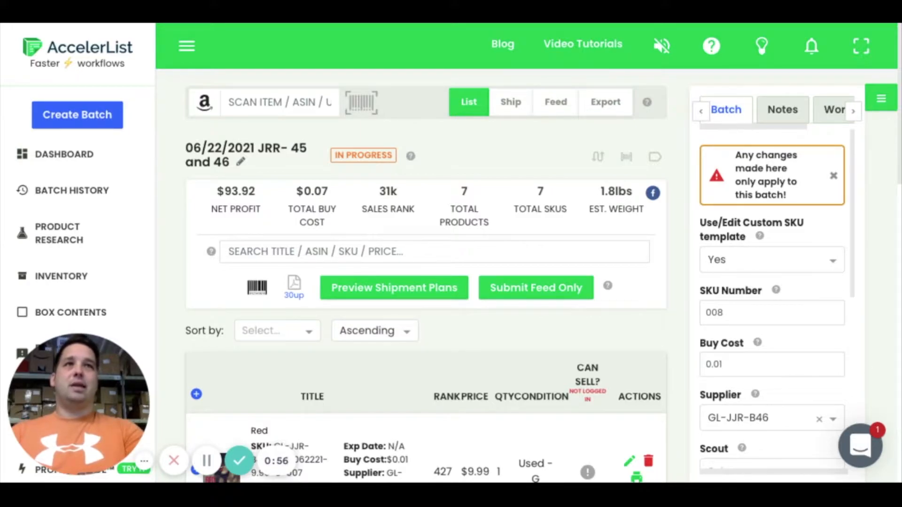
scroll(749, 279, down, 2)
scroll(747, 277, up, 2)
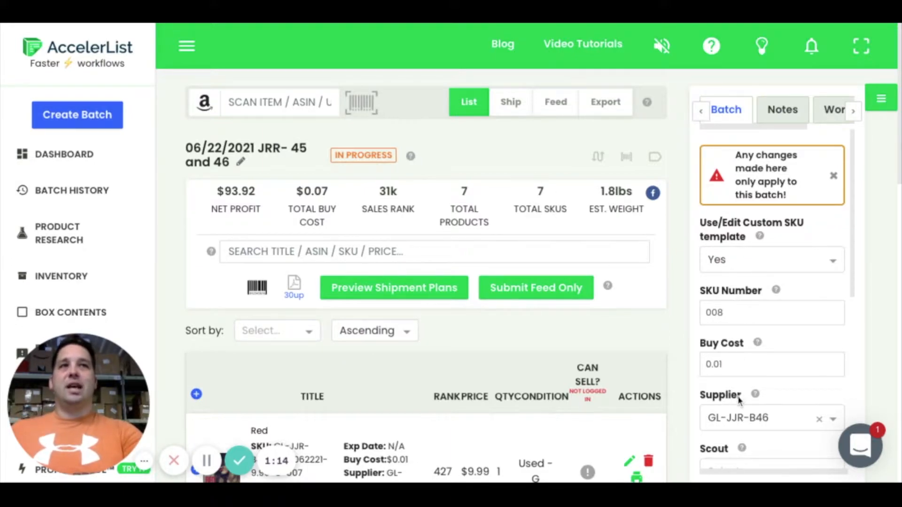
scroll(738, 388, down, 1)
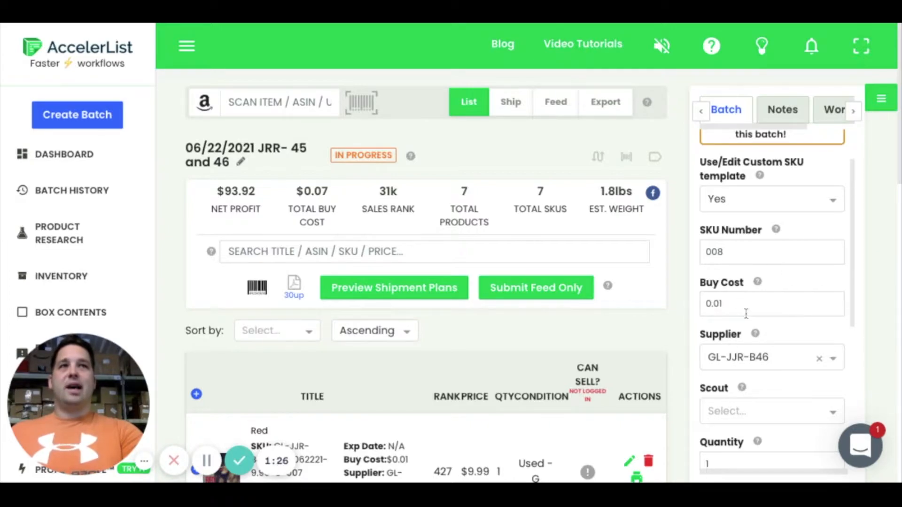
scroll(746, 314, down, 3)
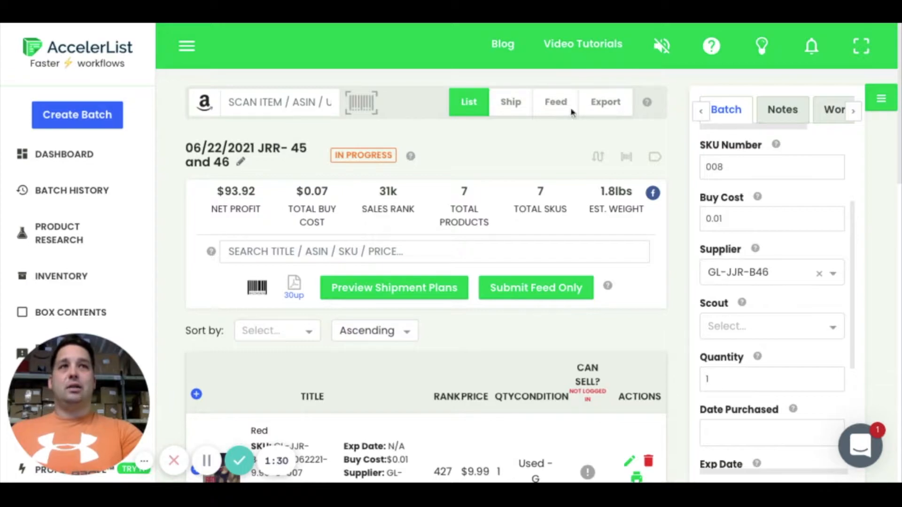
scroll(727, 410, down, 1)
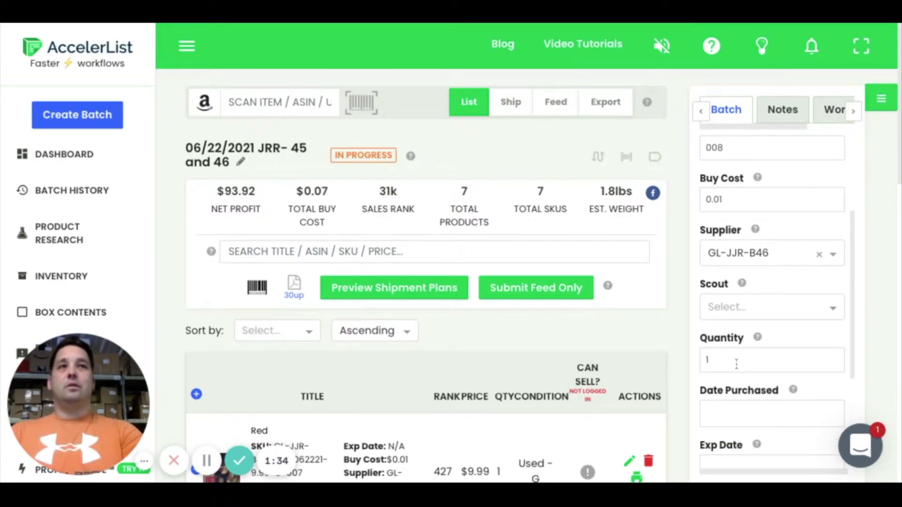
scroll(736, 365, down, 6)
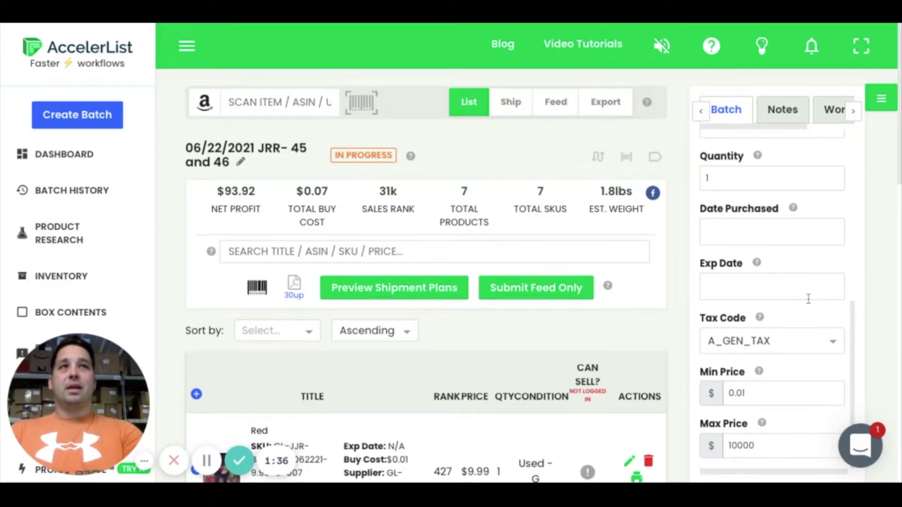
scroll(798, 282, down, 3)
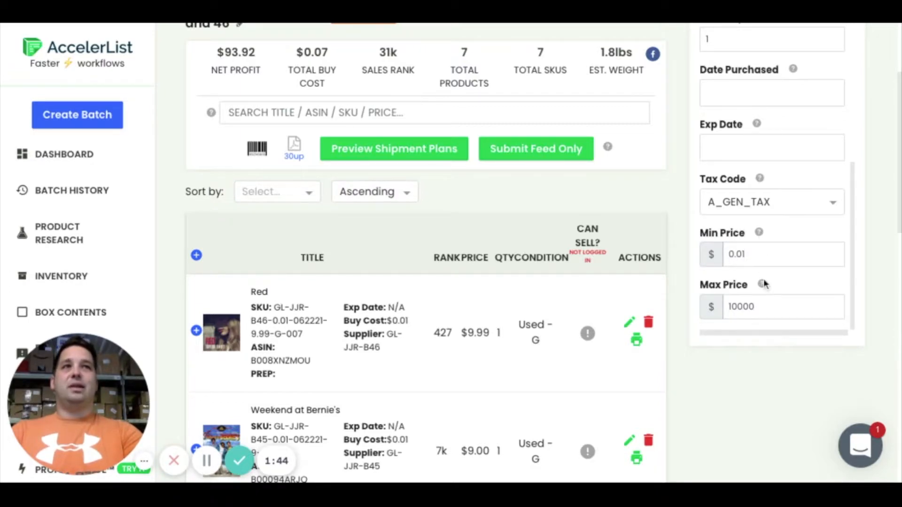
scroll(763, 279, up, 3)
scroll(765, 280, up, 4)
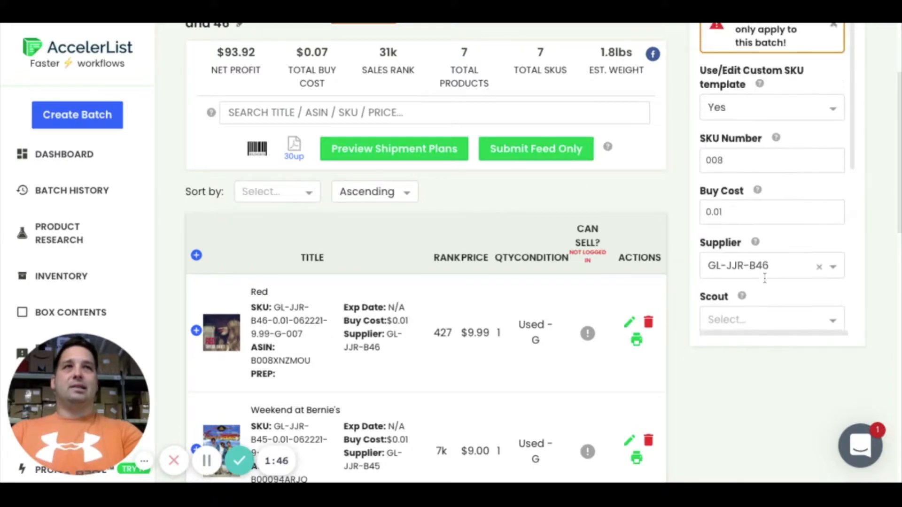
scroll(845, 108, up, 2)
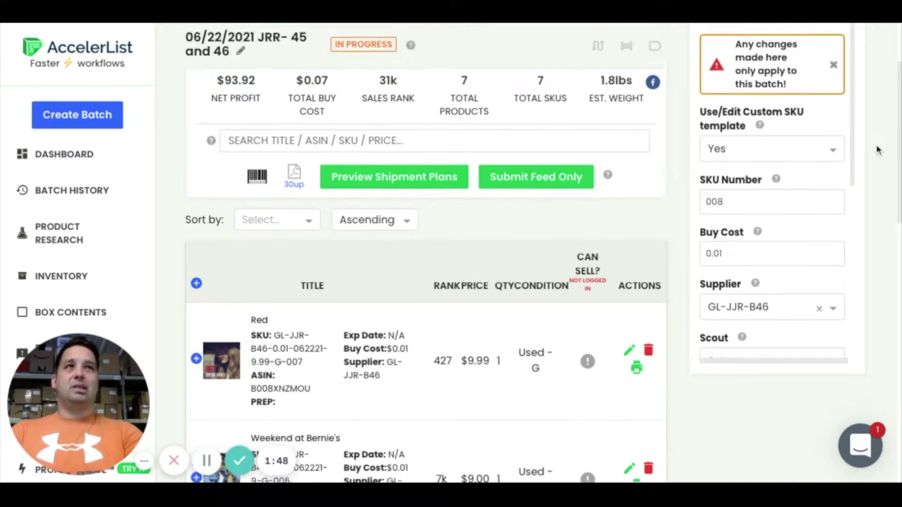
scroll(810, 97, up, 2)
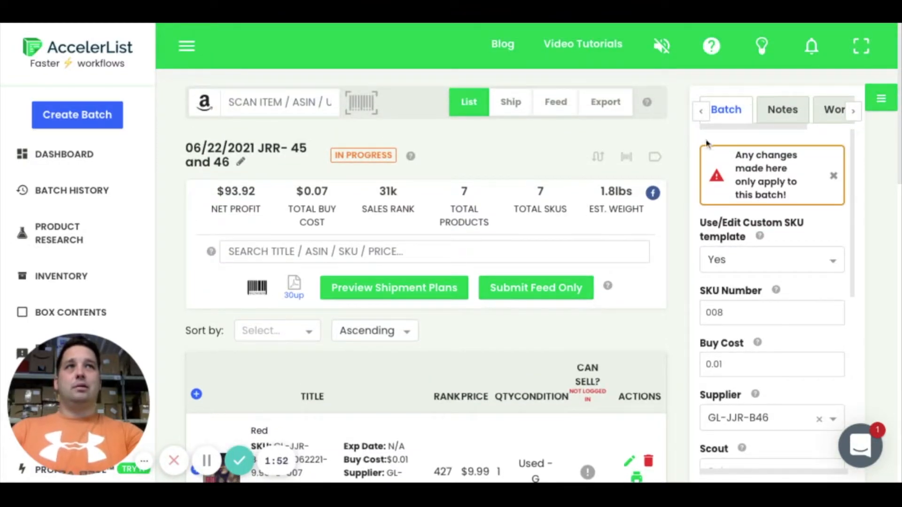
Open the condition notes settings and apply the DVD Good preset as the batch's default note.
click(793, 115)
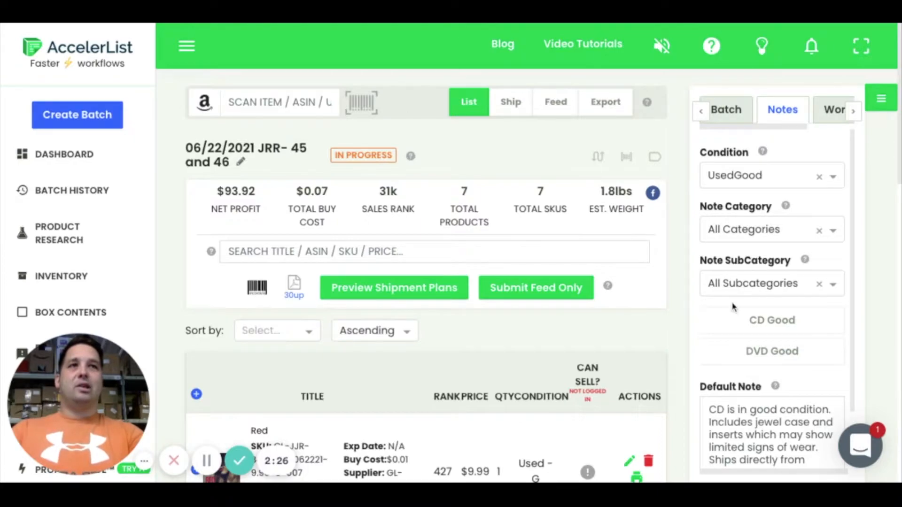
scroll(765, 282, down, 2)
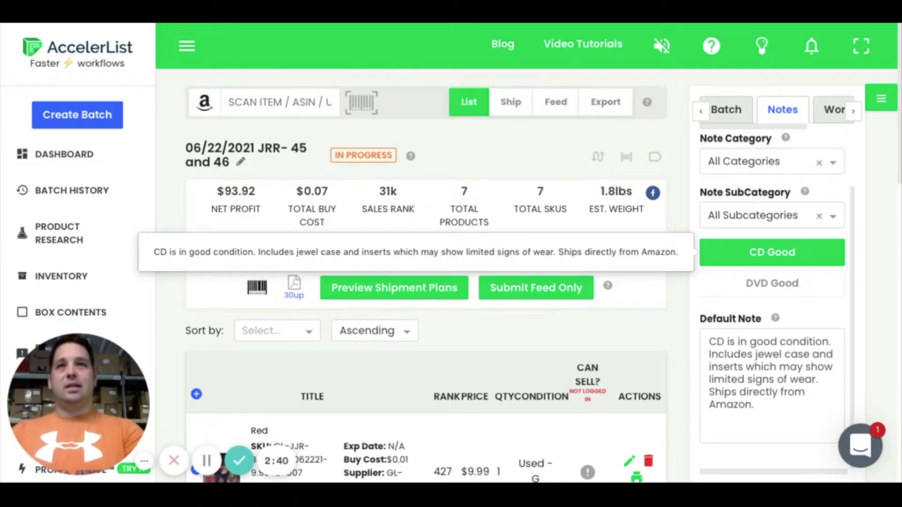
click(761, 288)
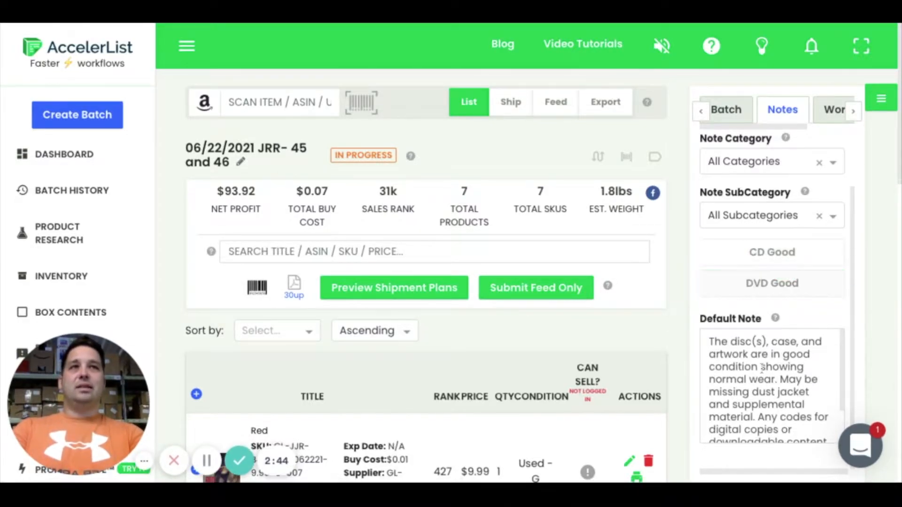
Read the full default DVD note, highlighting the sentence about codes for digital copies or downloadable content.
scroll(762, 367, down, 1)
scroll(761, 368, down, 1)
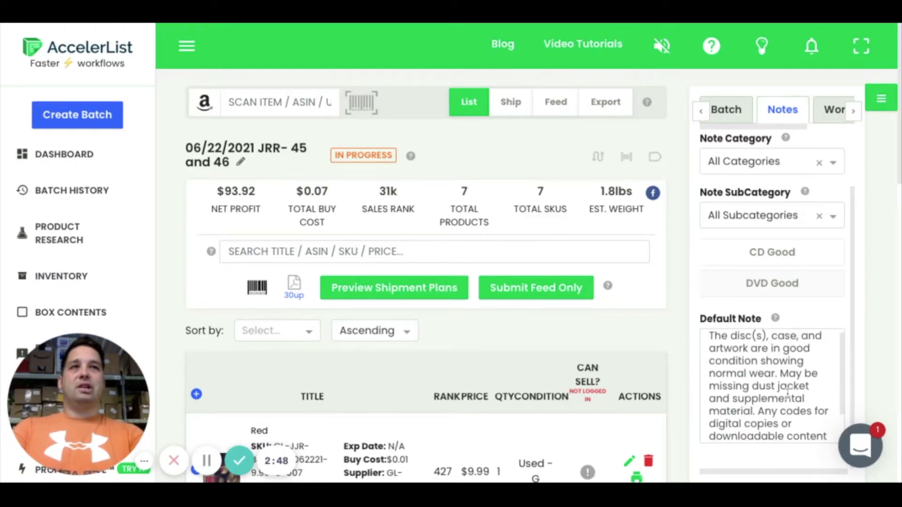
scroll(779, 410, down, 2)
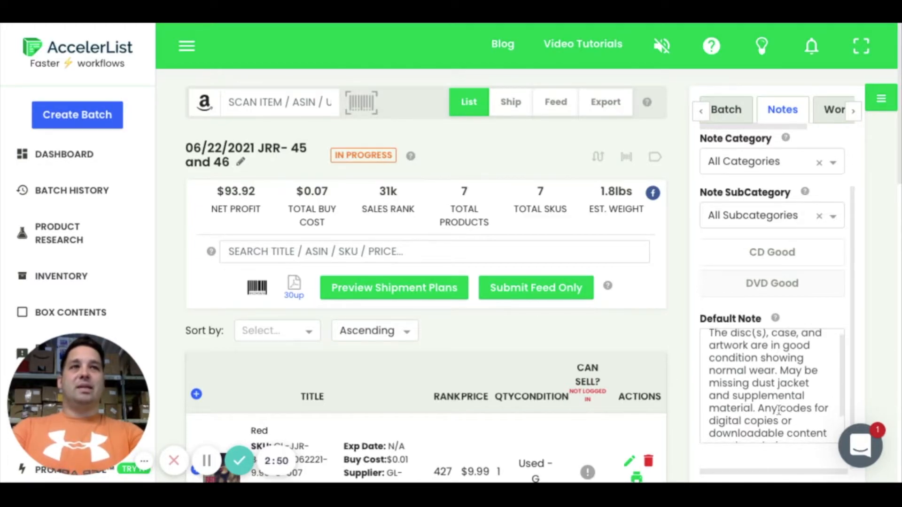
scroll(807, 370, down, 2)
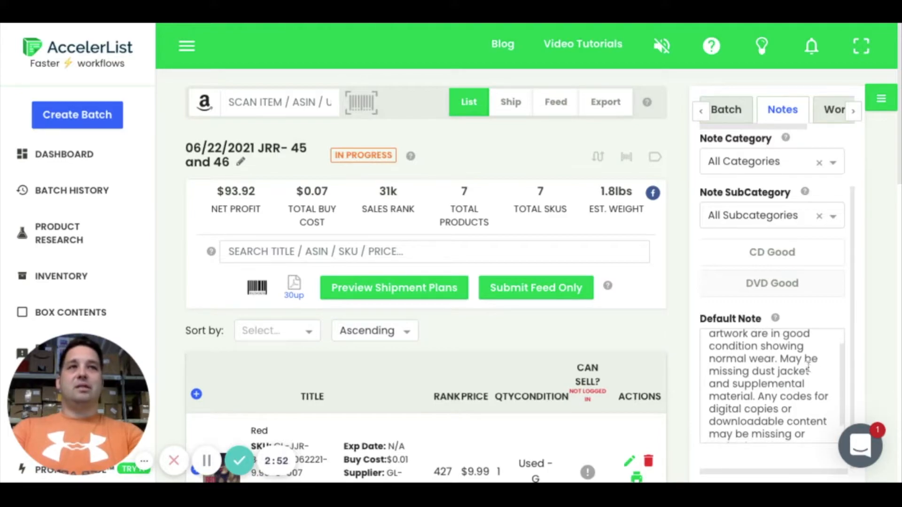
scroll(789, 410, down, 1)
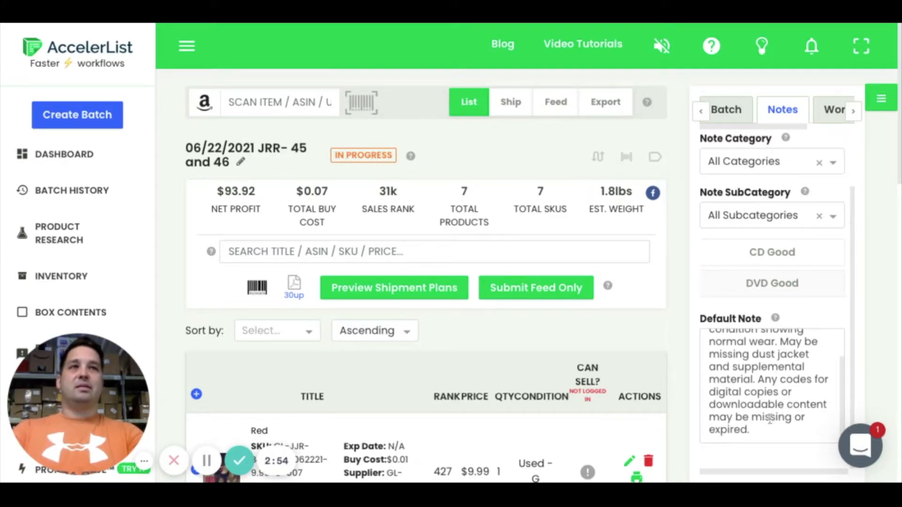
scroll(775, 413, down, 1)
scroll(775, 381, up, 1)
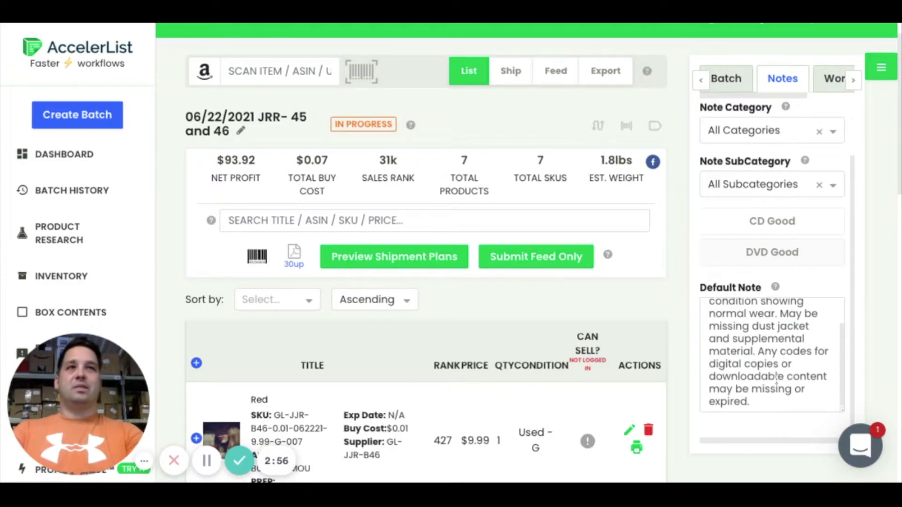
drag(792, 364, 770, 404)
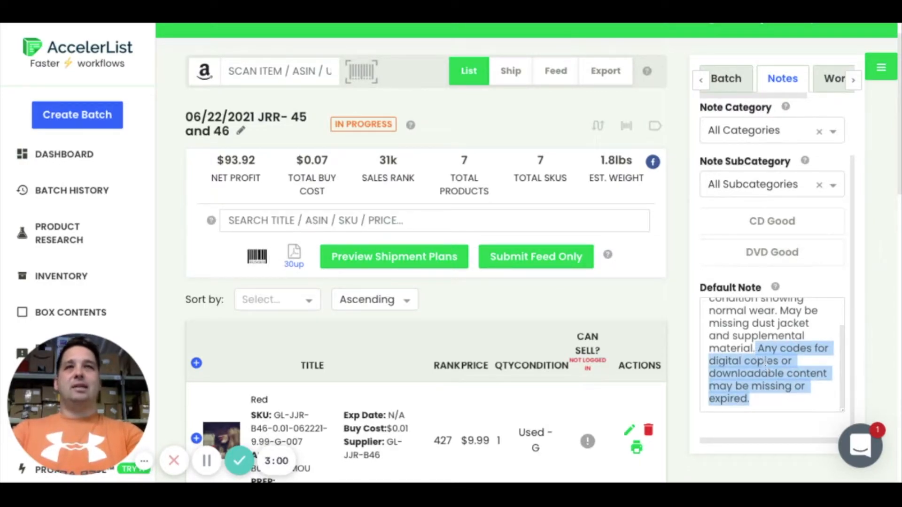
click(752, 348)
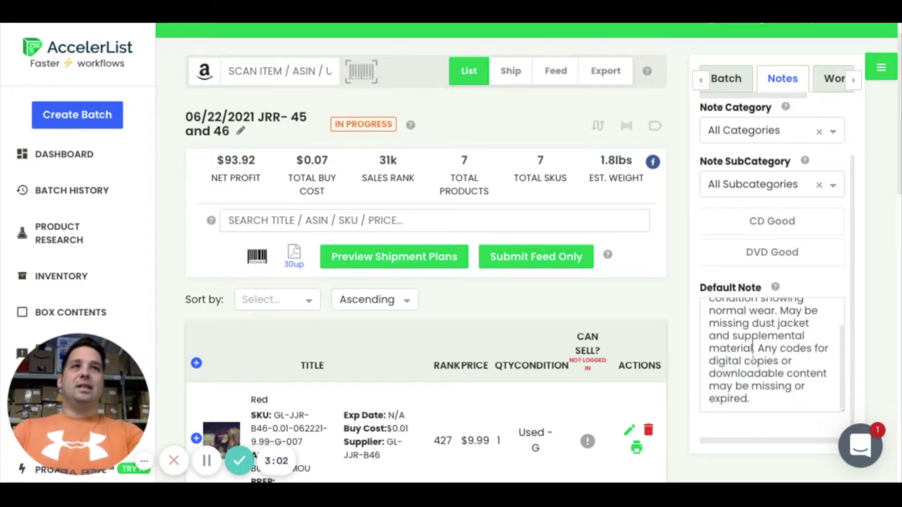
scroll(755, 375, up, 2)
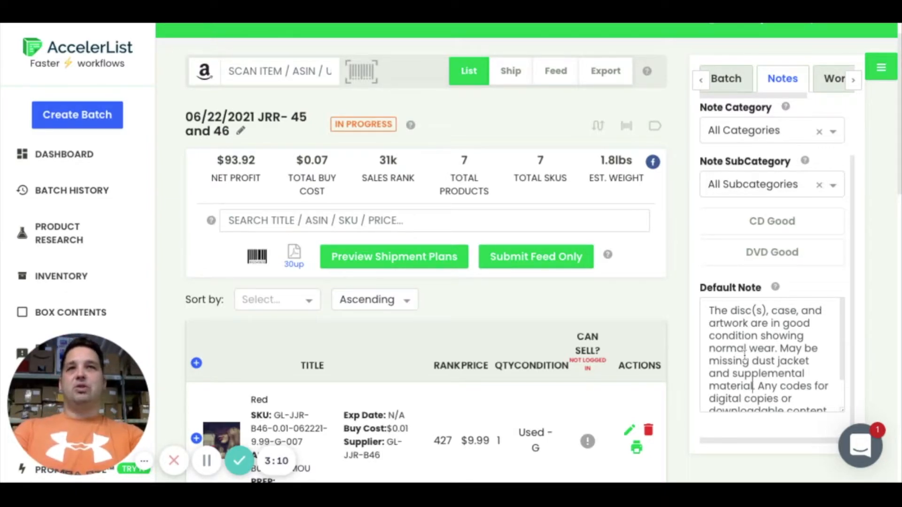
scroll(626, 306, up, 1)
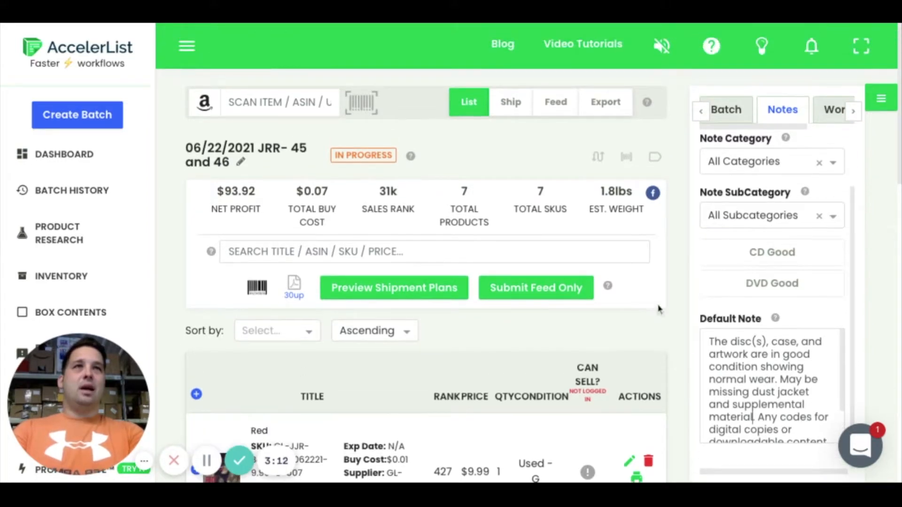
click(728, 111)
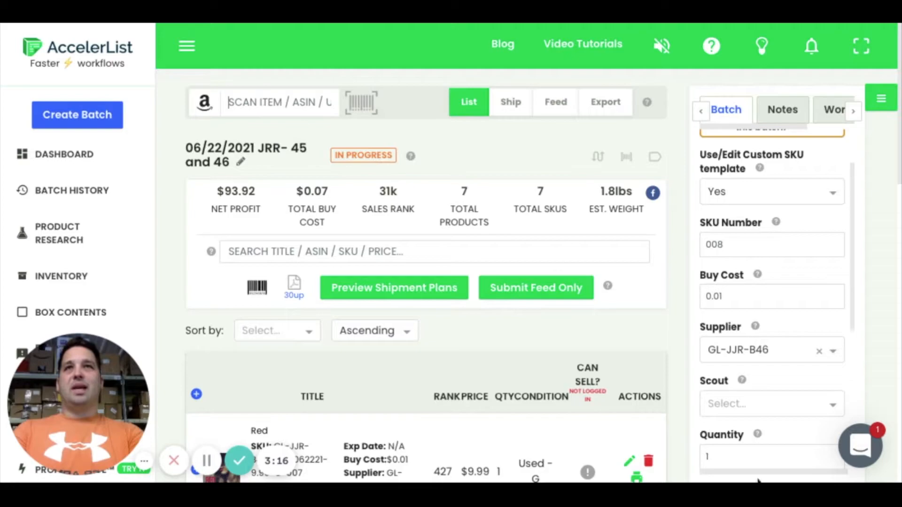
scroll(863, 233, up, 2)
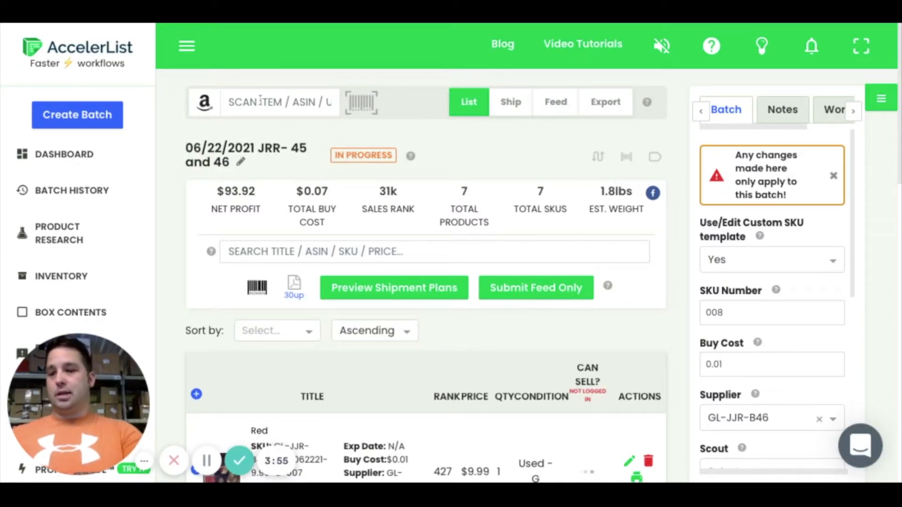
click(259, 101)
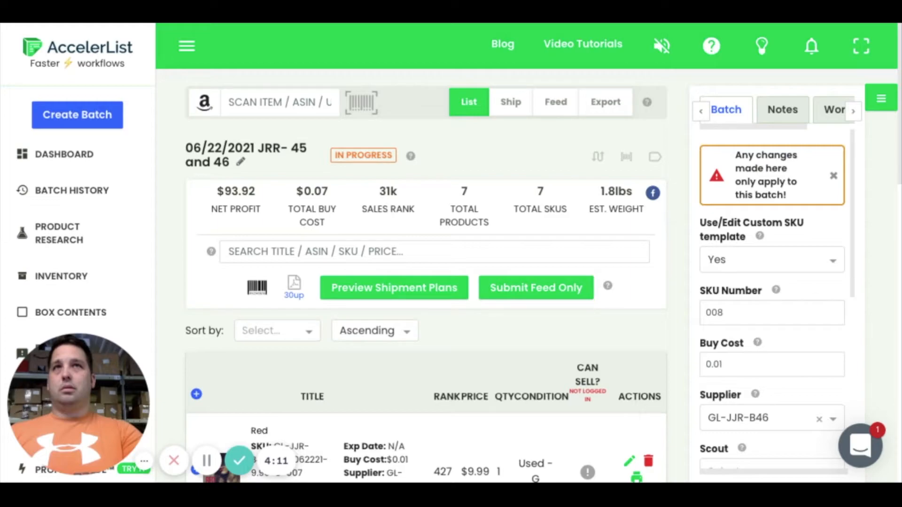
text(078635622126)
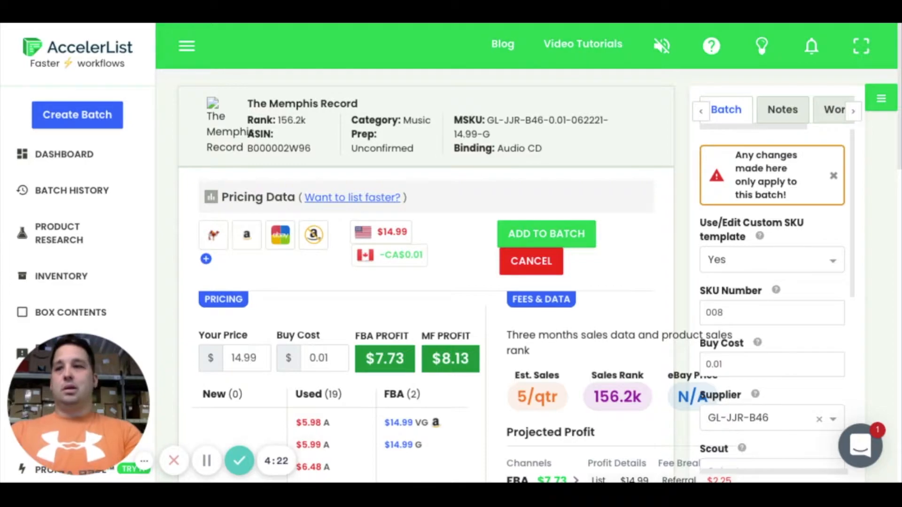
Examine the pricing, estimated sales and sales rank of The Memphis Record, and cancel its listing without adding it to the batch.
scroll(387, 230, down, 3)
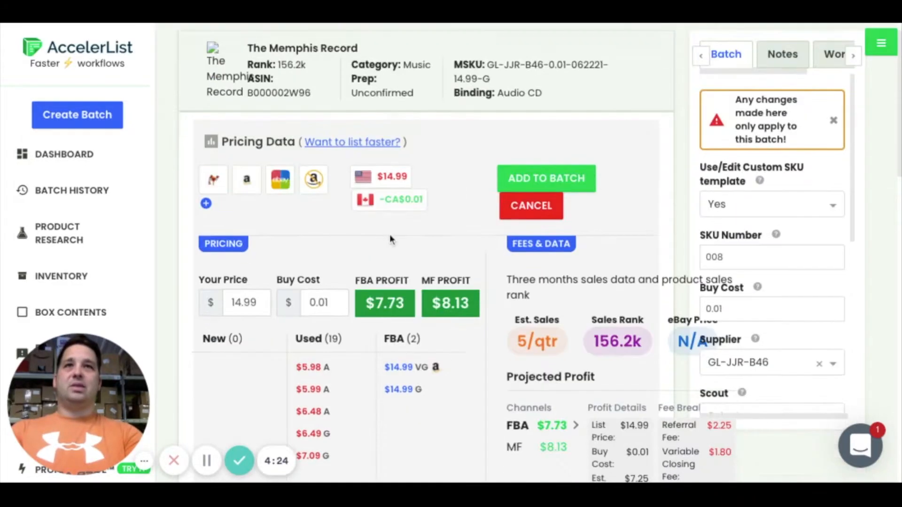
scroll(384, 246, down, 1)
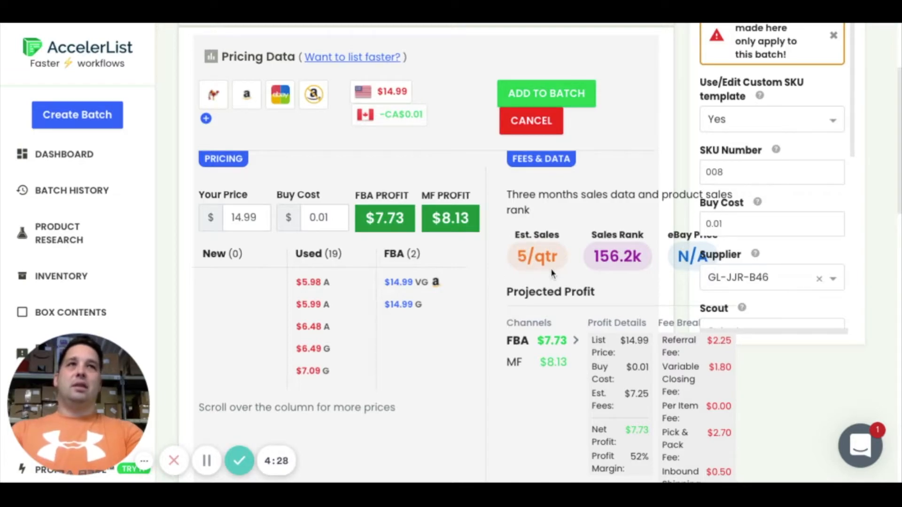
scroll(552, 273, up, 1)
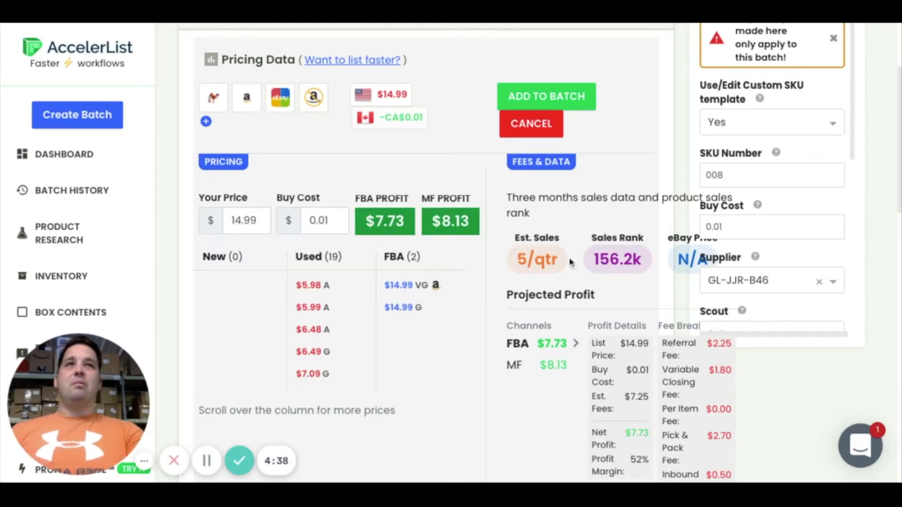
drag(524, 260, 558, 260)
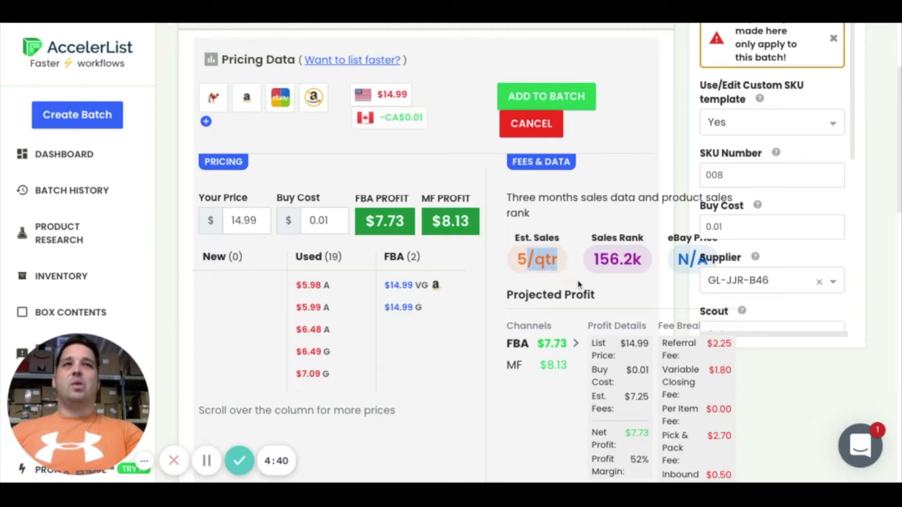
click(597, 259)
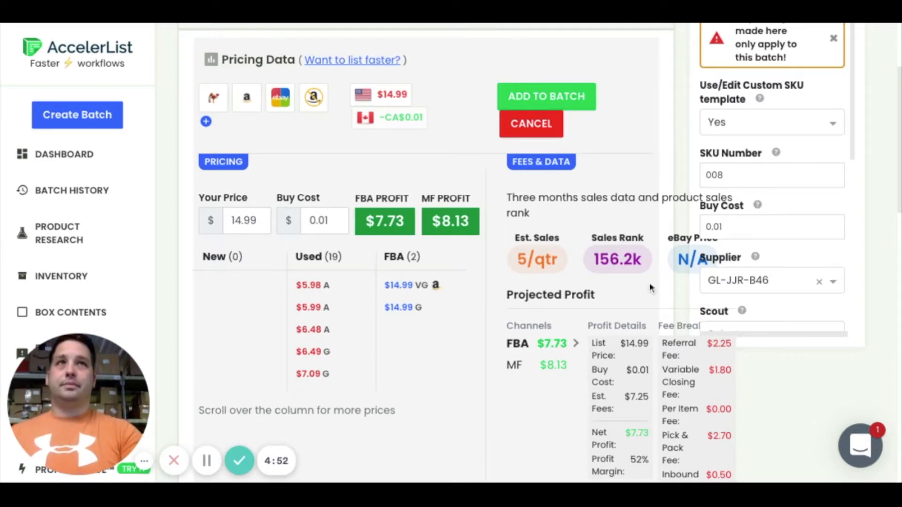
click(542, 136)
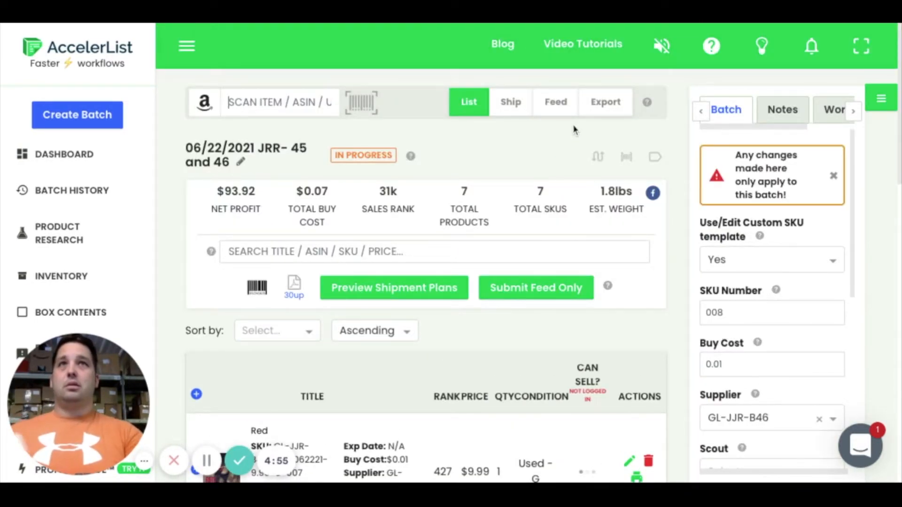
text(081227397128)
key(Return)
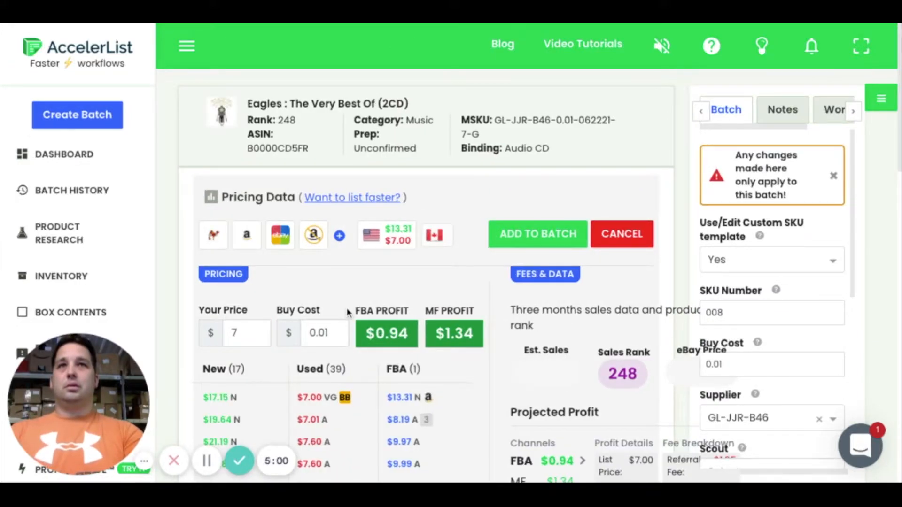
scroll(526, 253, down, 3)
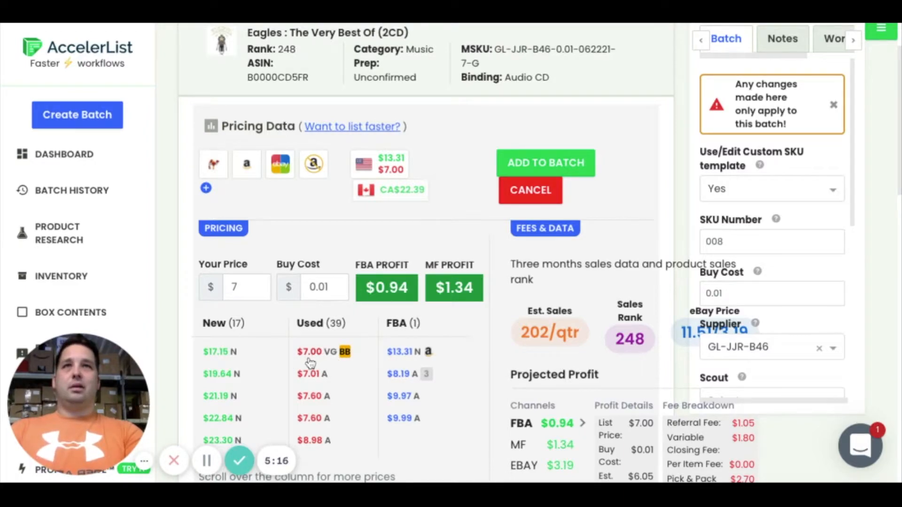
Price the Eagles 2CD set at $8.19 to match the lowest acceptable-condition FBA offer and add it to the batch.
scroll(310, 362, up, 1)
scroll(310, 361, down, 1)
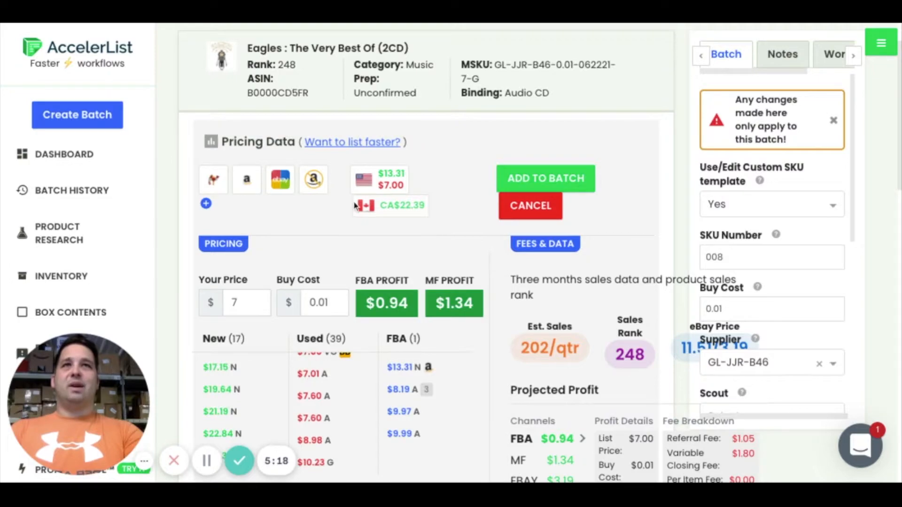
scroll(338, 384, up, 1)
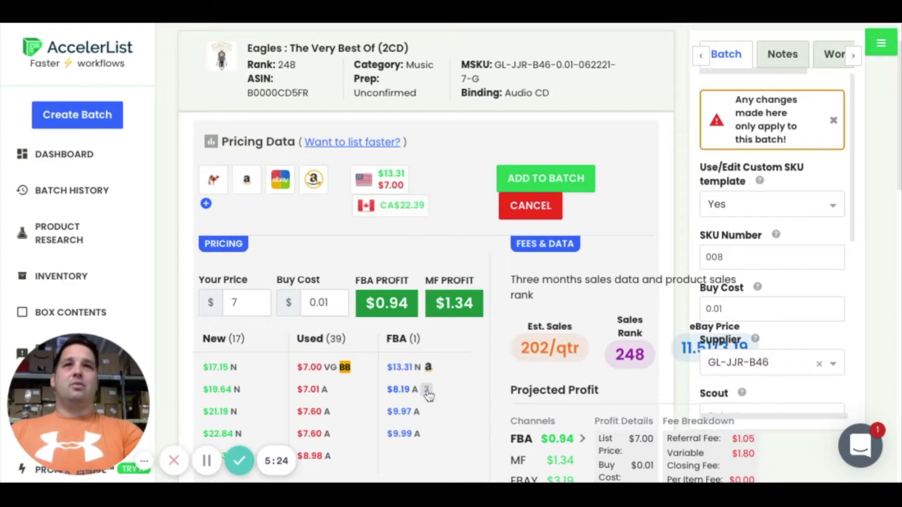
click(397, 390)
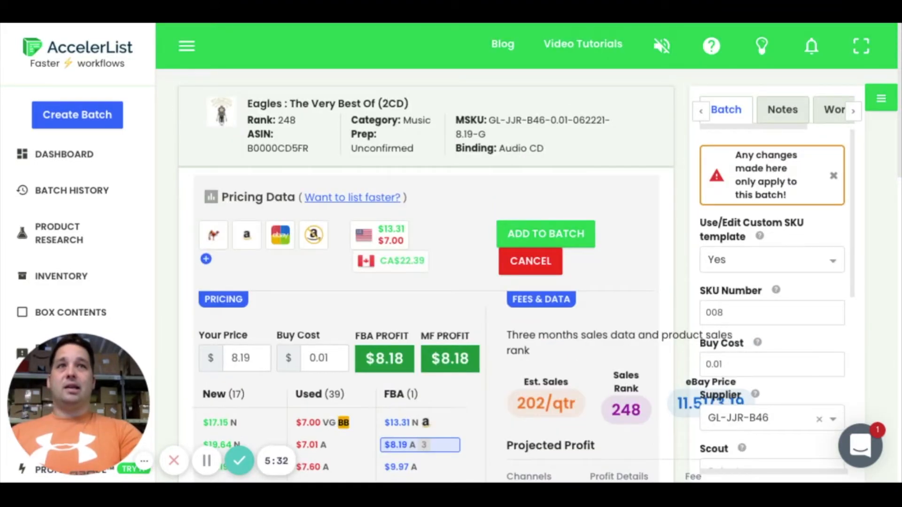
scroll(416, 469, down, 1)
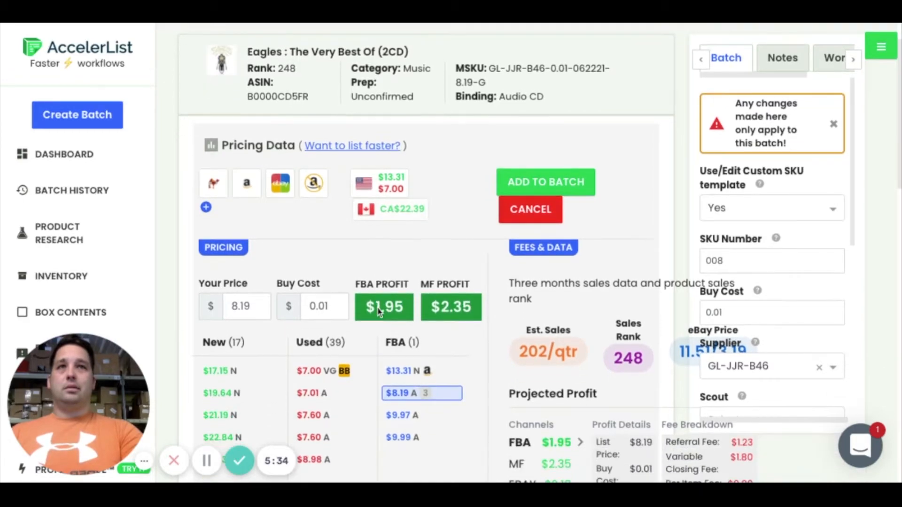
scroll(416, 425, down, 1)
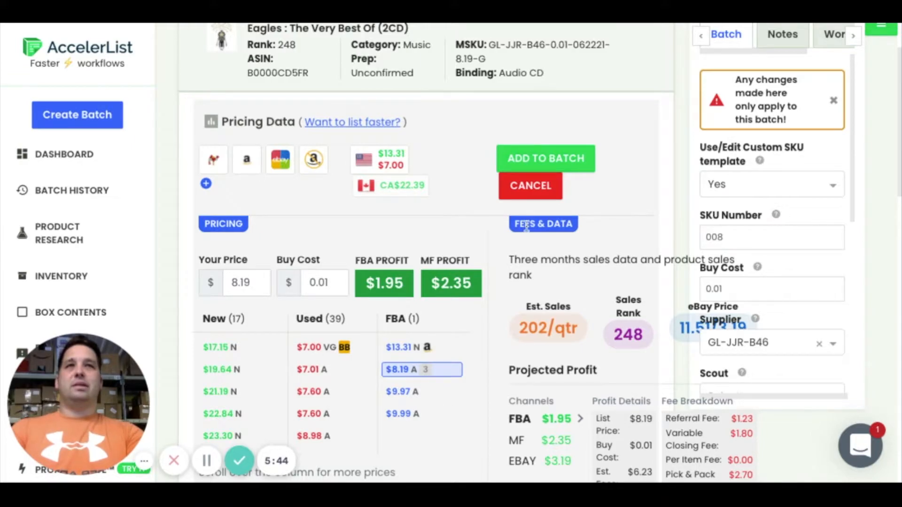
click(549, 159)
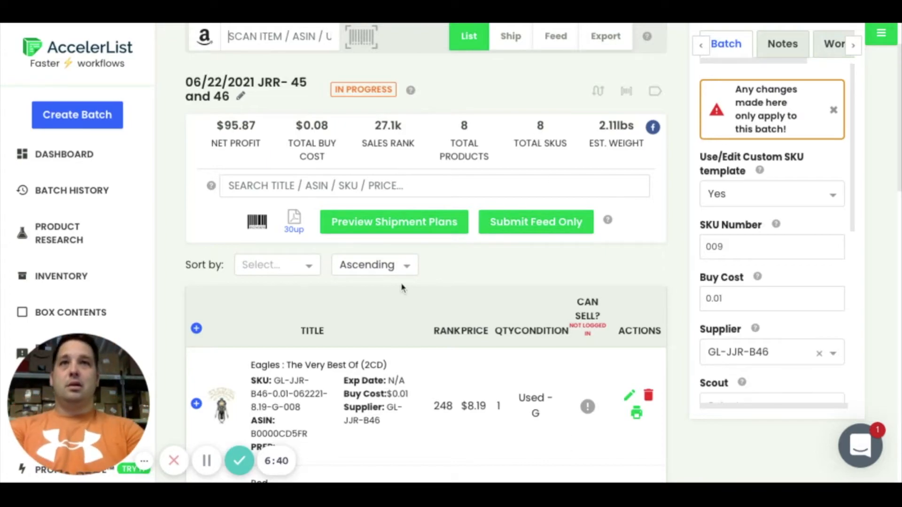
Open the Eagles listing for editing, read through its condition note, and close it without saving changes.
scroll(400, 291, down, 3)
scroll(397, 294, up, 5)
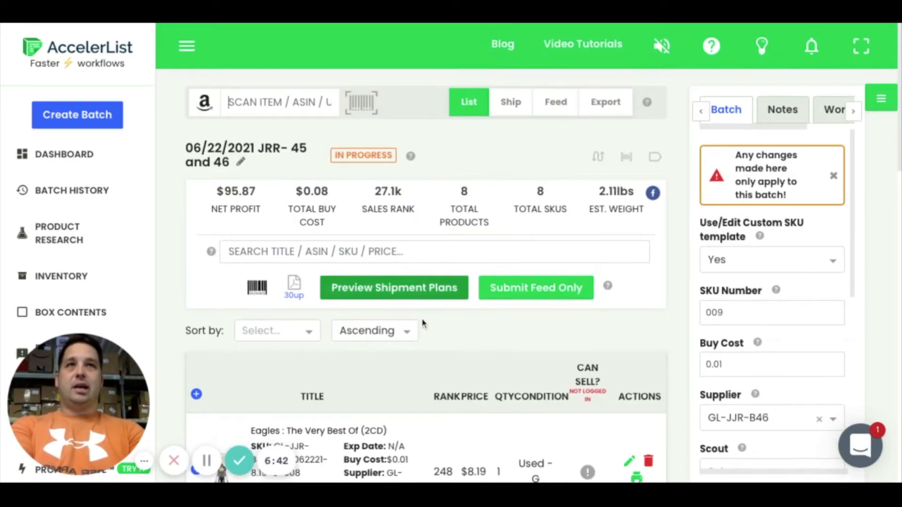
scroll(424, 324, down, 4)
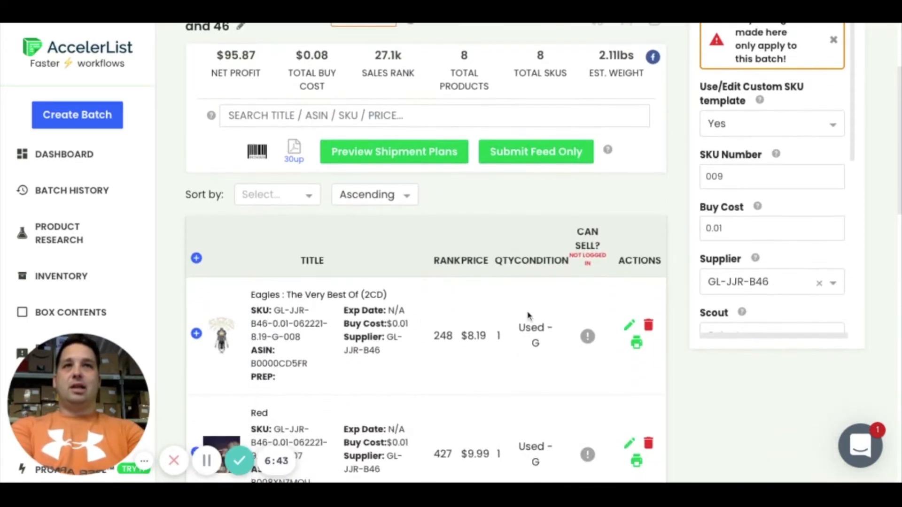
click(629, 326)
scroll(396, 348, down, 1)
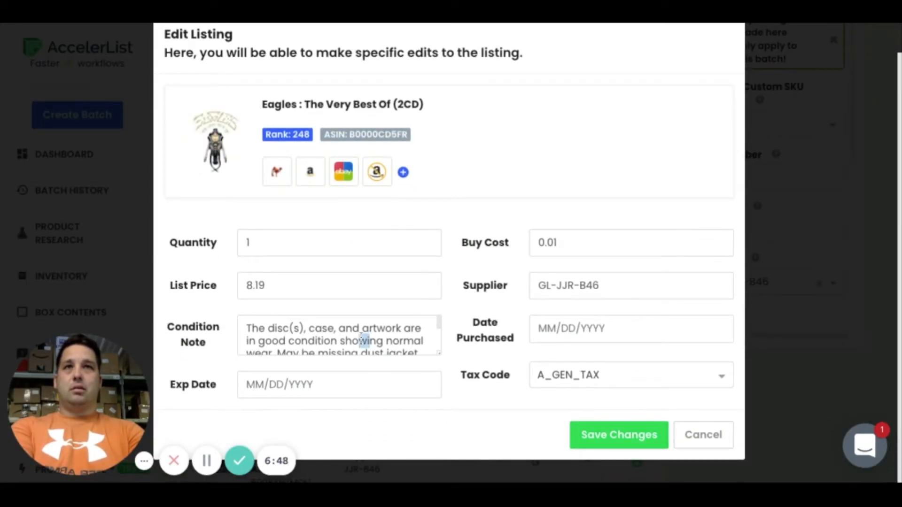
triple_click(360, 339)
click(361, 340)
scroll(361, 339, up, 3)
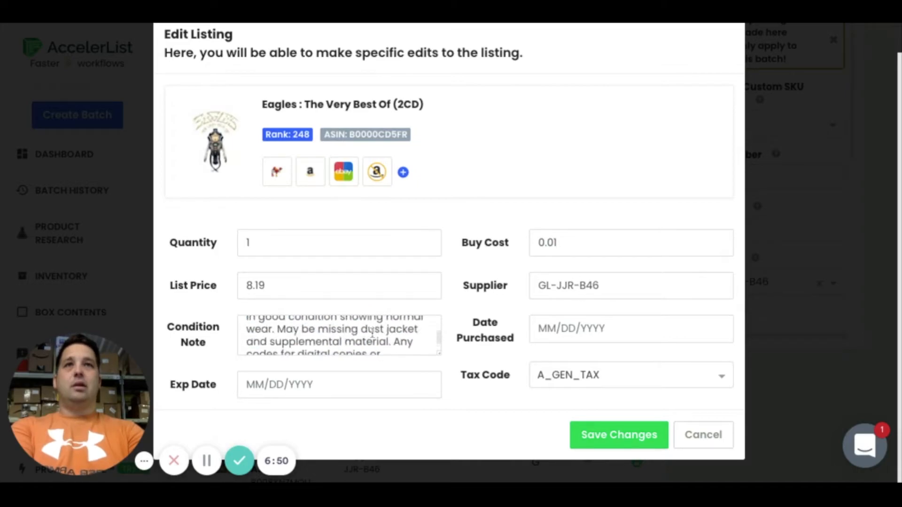
click(707, 435)
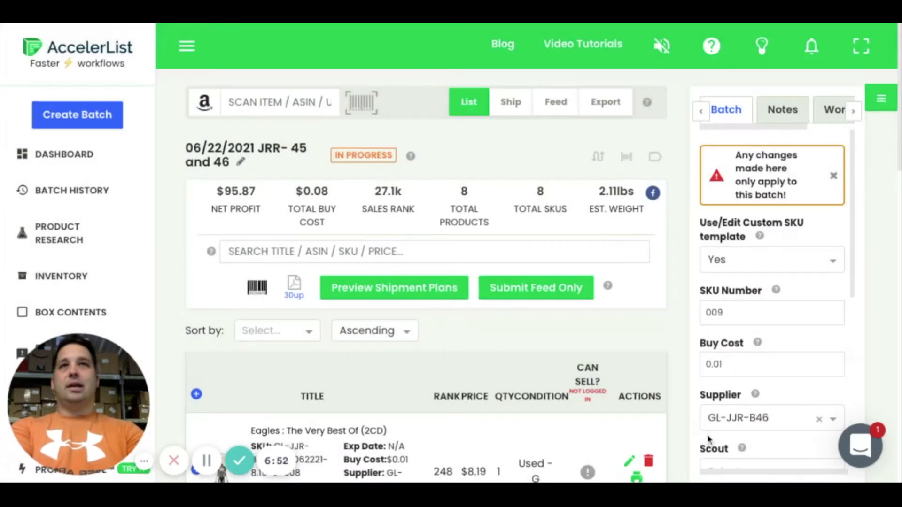
Switch the batch's default condition note to the CD Good template and copy its full text.
scroll(369, 355, down, 2)
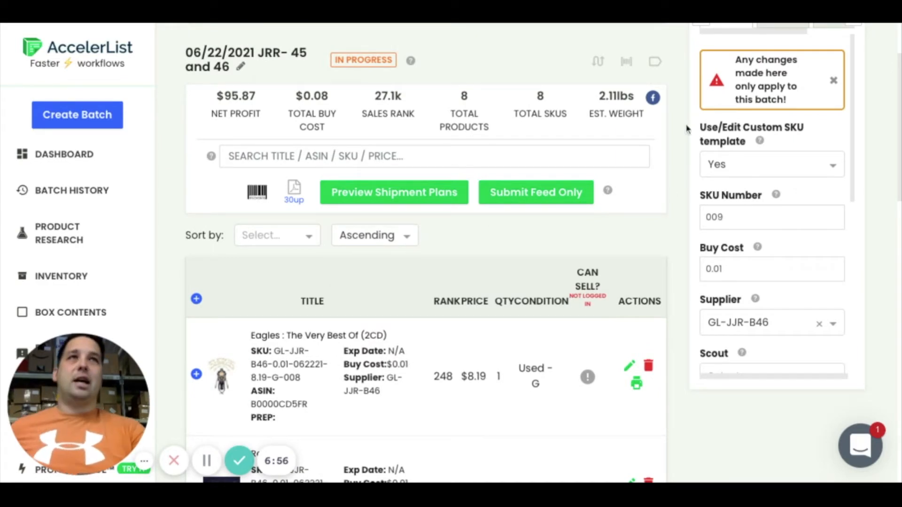
scroll(782, 134, up, 2)
click(782, 111)
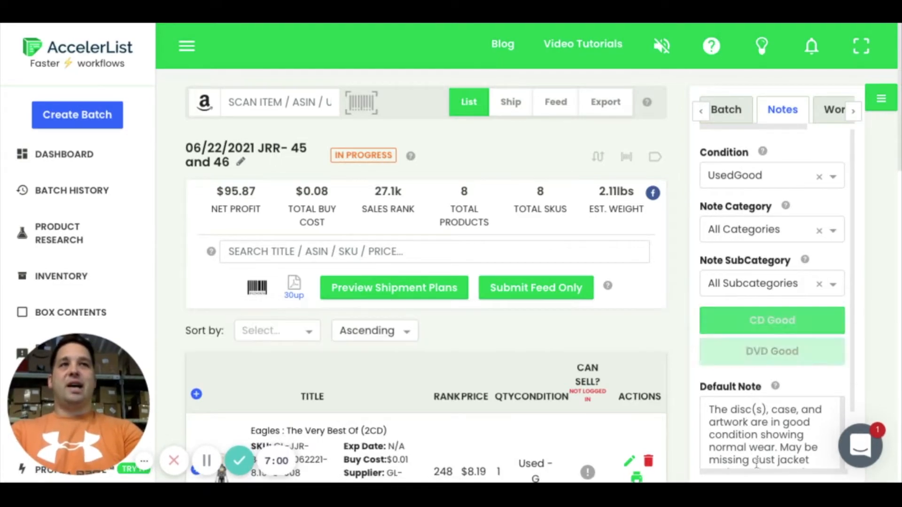
click(770, 319)
mouse_move(709, 408)
mouse_down()
mouse_move(711, 440)
mouse_move(710, 413)
mouse_up()
scroll(710, 414, down, 1)
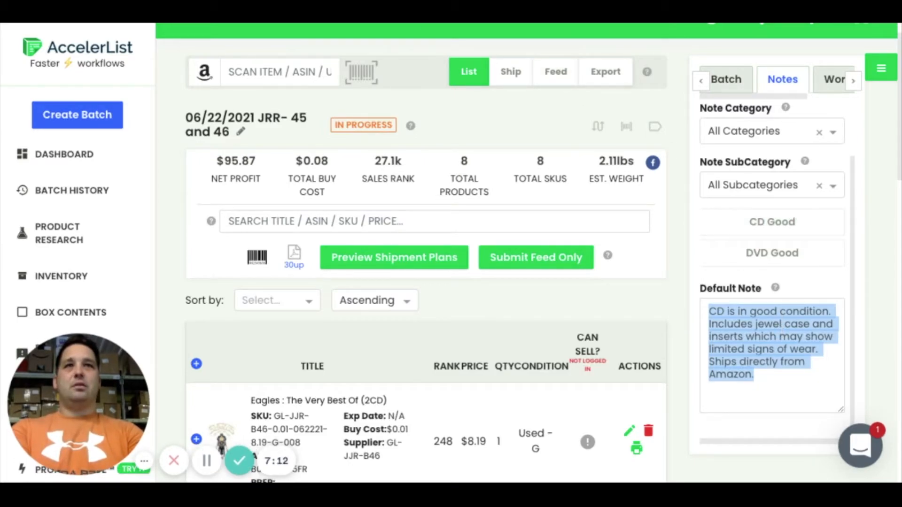
Replace the Eagles listing's condition note with the copied CD Good text and save the changes.
scroll(441, 387, down, 1)
click(628, 406)
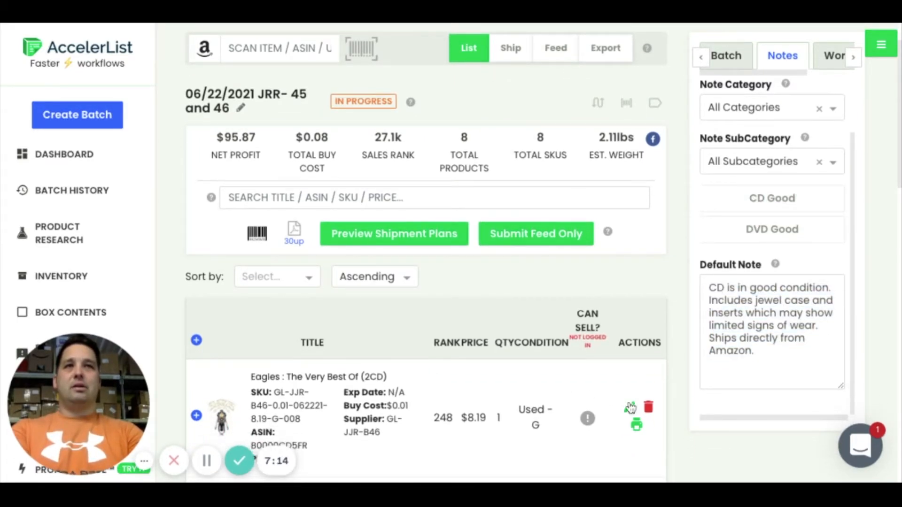
drag(249, 354, 345, 385)
key(ctrl+v)
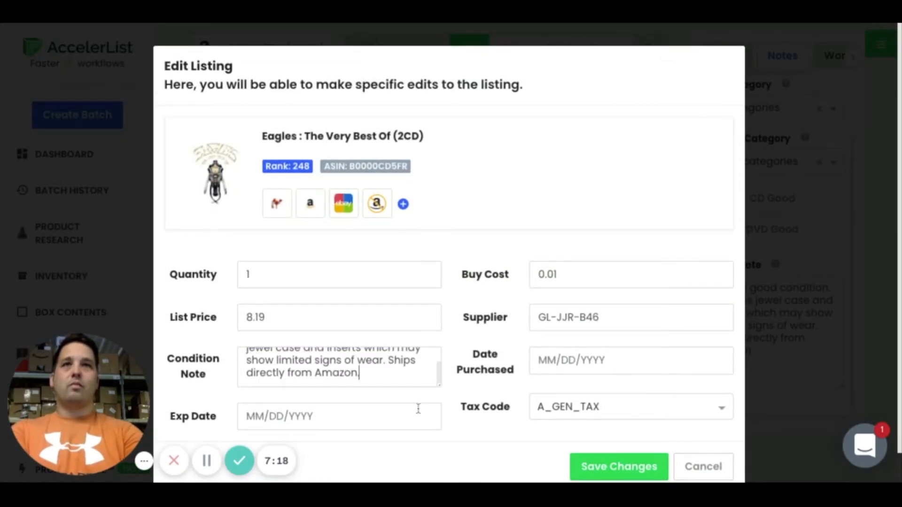
click(627, 472)
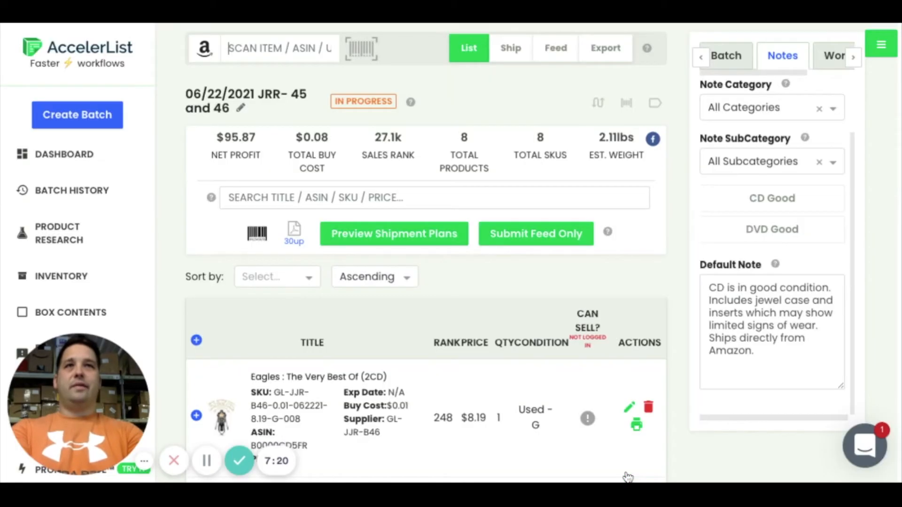
scroll(413, 261, up, 2)
scroll(410, 284, down, 6)
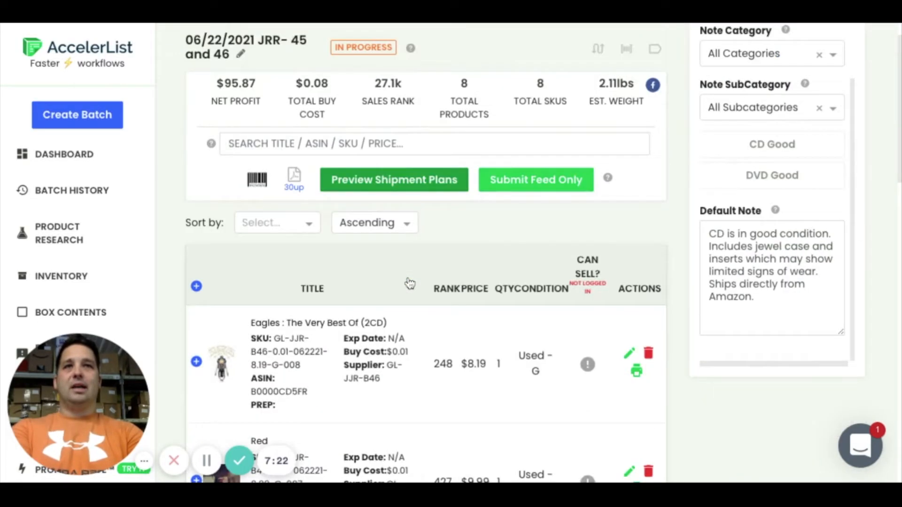
scroll(395, 278, up, 6)
click(261, 103)
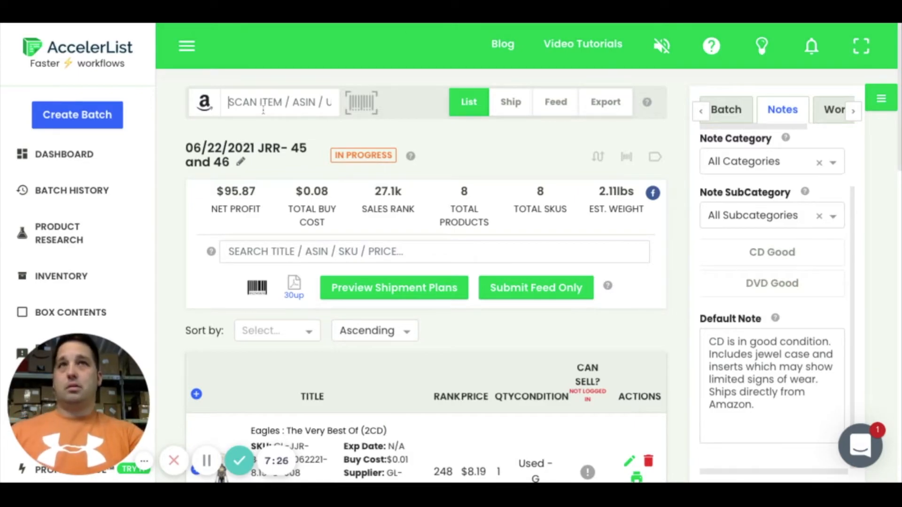
text(602557728130)
key(Return)
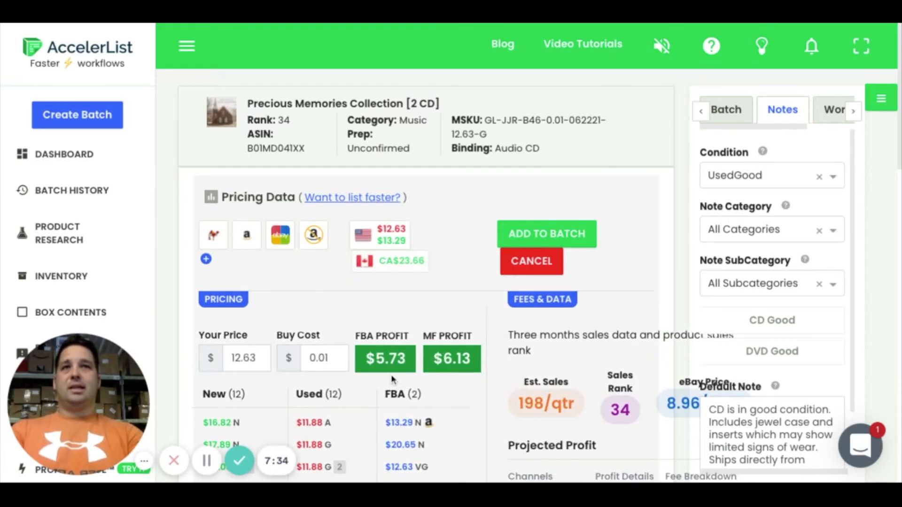
Examine the offers and profit for Precious Memories Collection and add it to the batch at $12.63.
scroll(397, 379, down, 1)
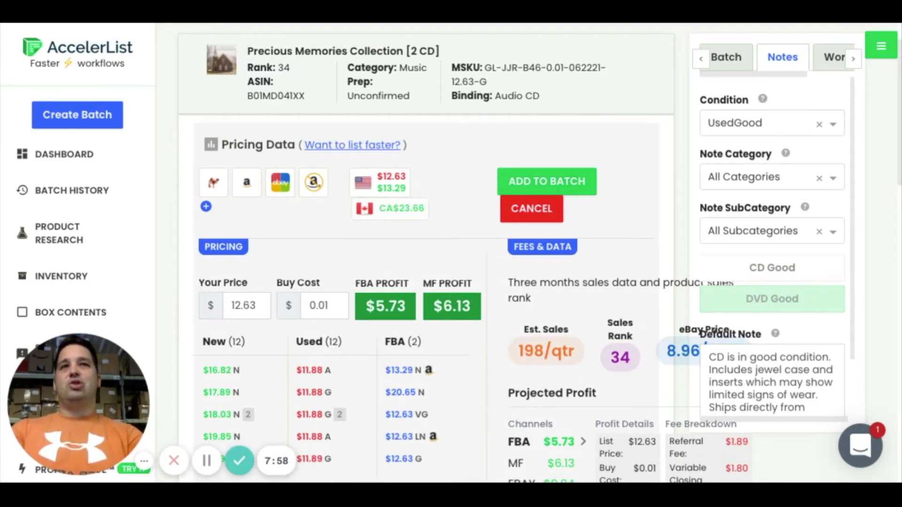
scroll(425, 419, down, 1)
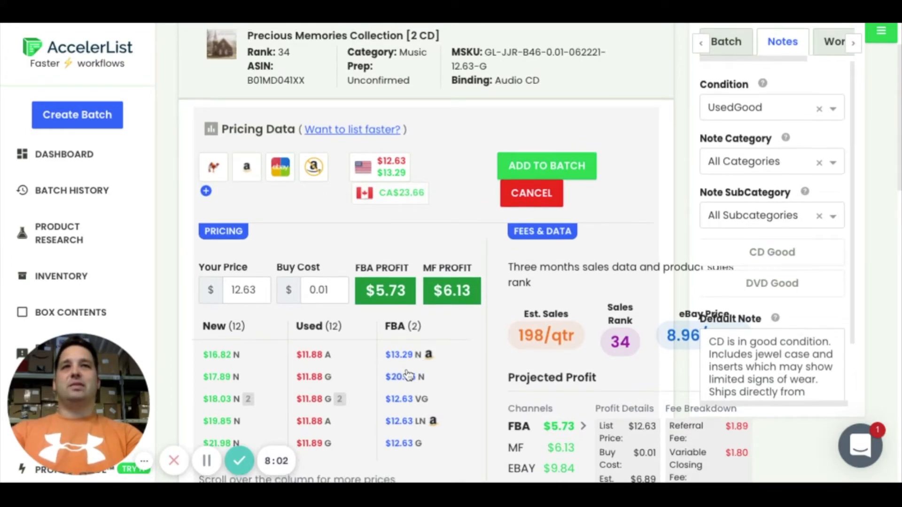
scroll(407, 367, up, 3)
click(573, 234)
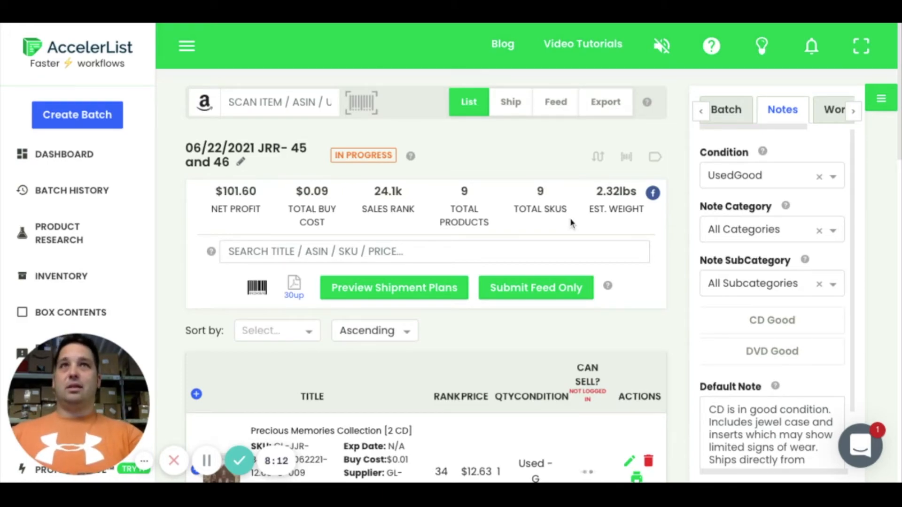
text(731458695424)
key(Return)
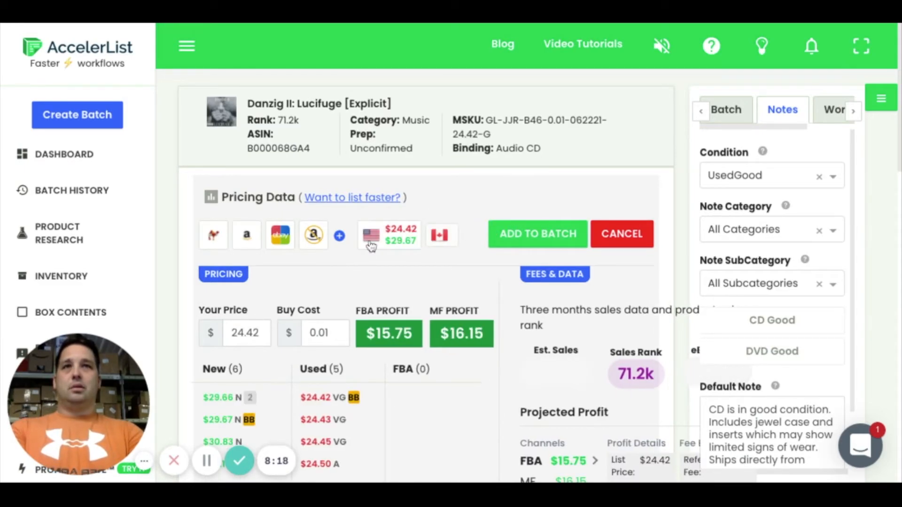
scroll(475, 277, down, 1)
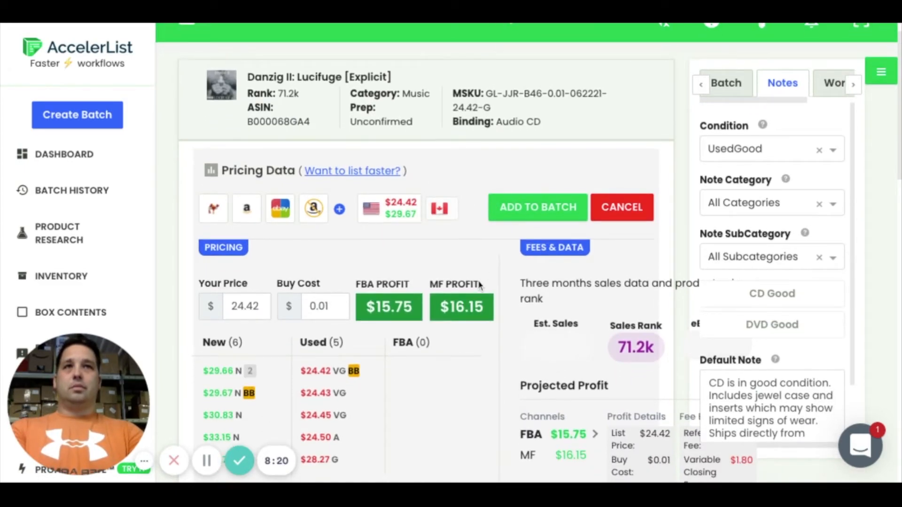
scroll(479, 284, down, 2)
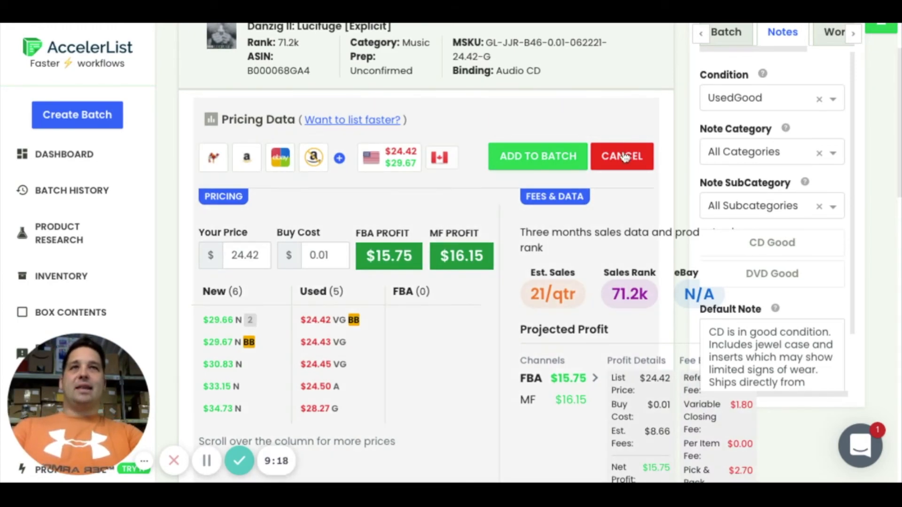
click(619, 156)
scroll(368, 302, up, 2)
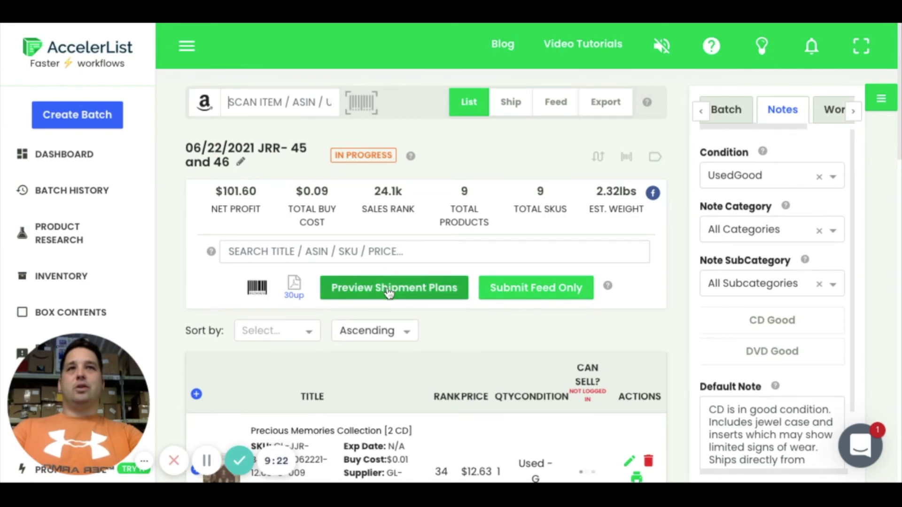
Preview the batch's shipment plans and return to the item list without creating the shipment.
click(389, 294)
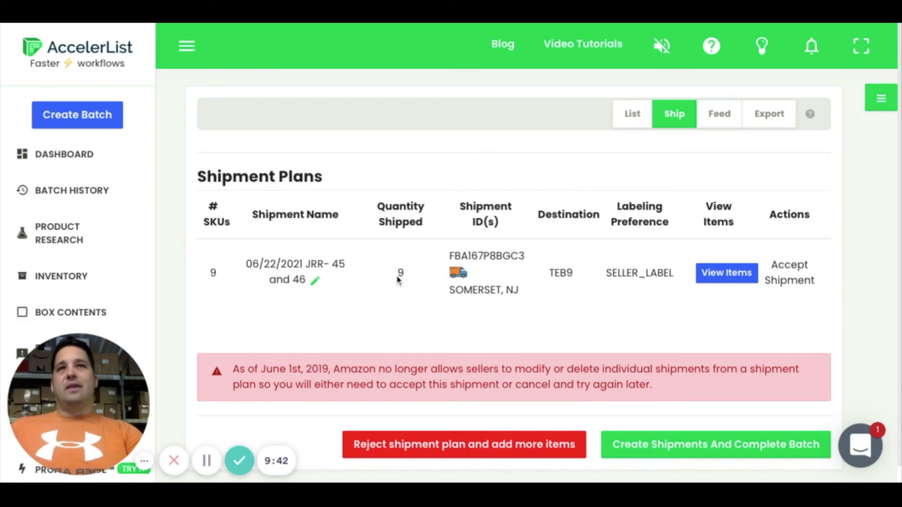
click(449, 301)
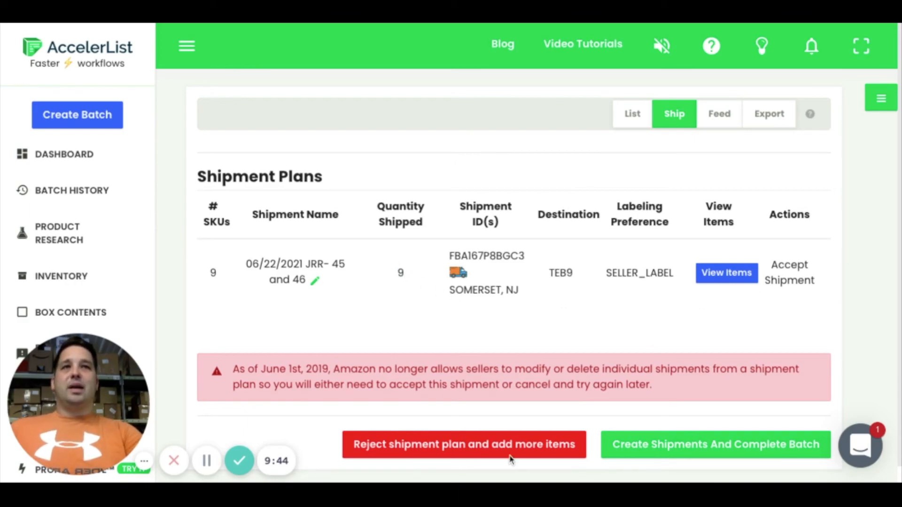
scroll(477, 293, down, 1)
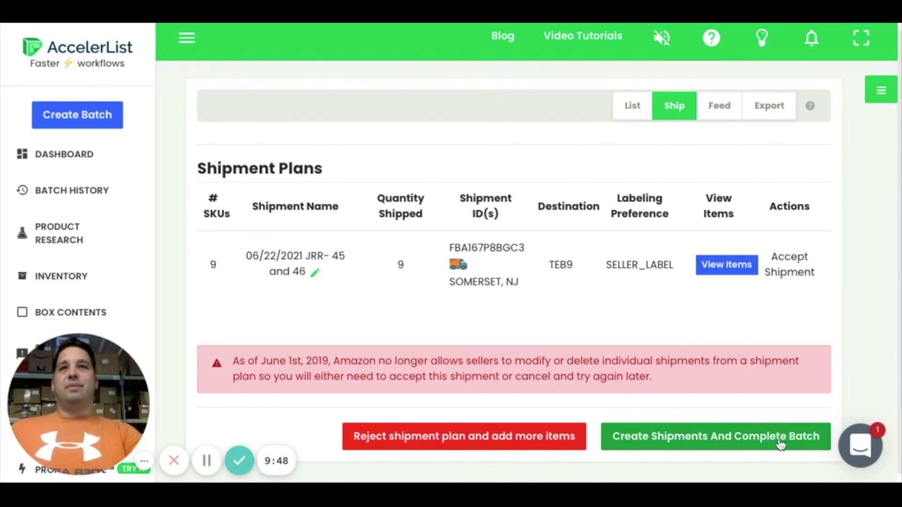
scroll(404, 299, up, 1)
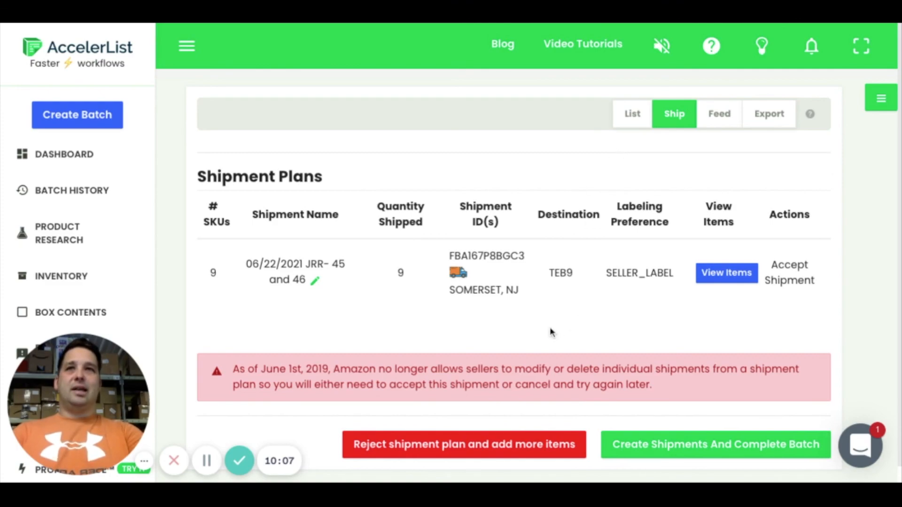
click(625, 117)
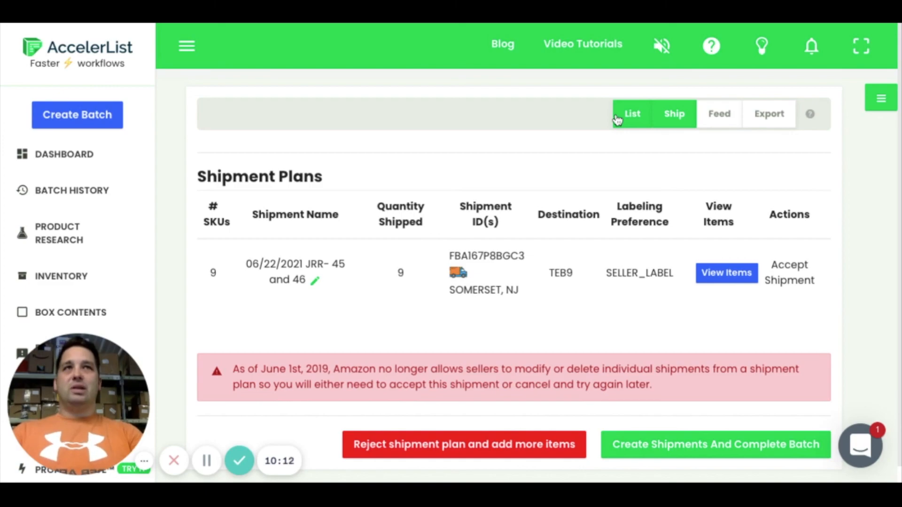
click(617, 117)
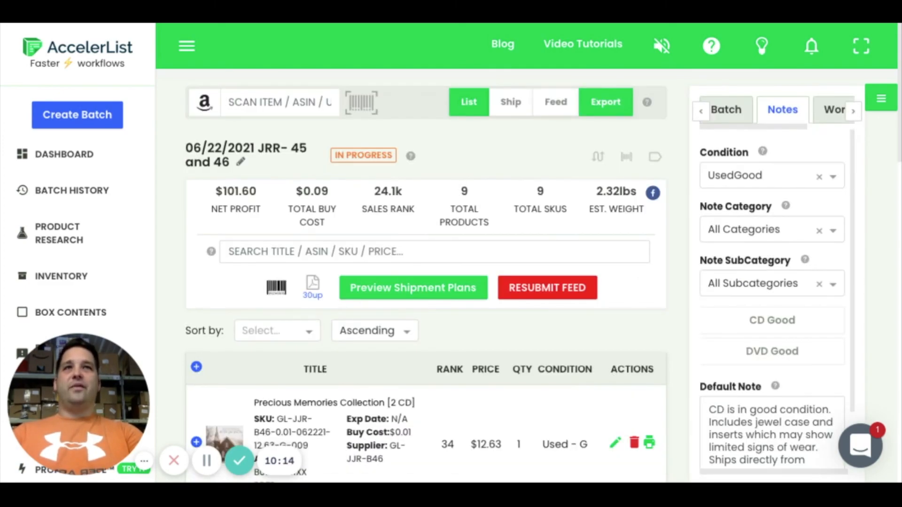